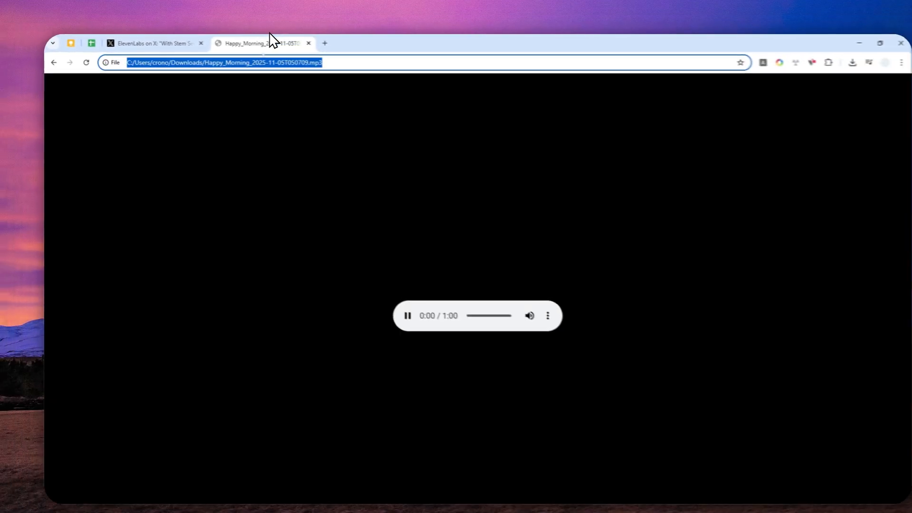
# - Play the Happy Morning mp3 from 0:07, then pause it
pyautogui.click(447, 306)
pyautogui.click(453, 306)
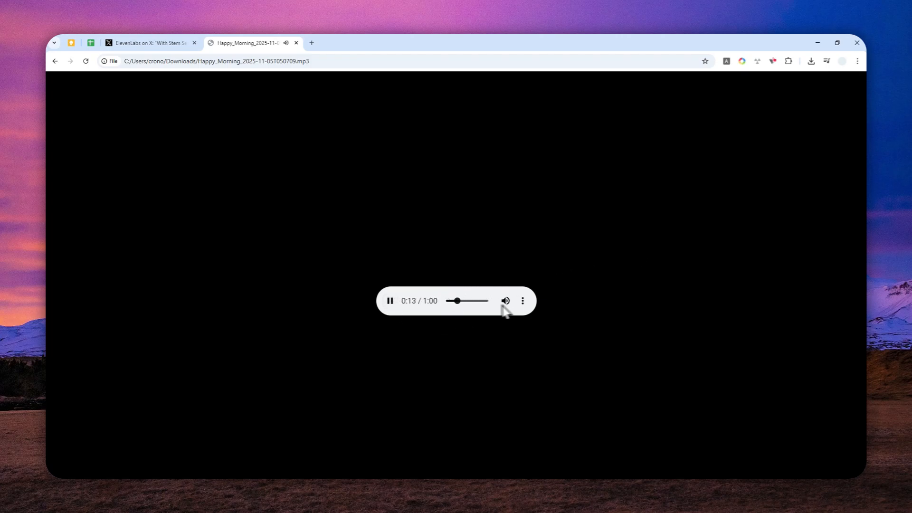
pyautogui.click(390, 301)
# - Open vocals.wav in Chrome, skip ahead to 0:09 and pause it
pyautogui.moveTo(866, 228); pyautogui.dragTo(260, 40)
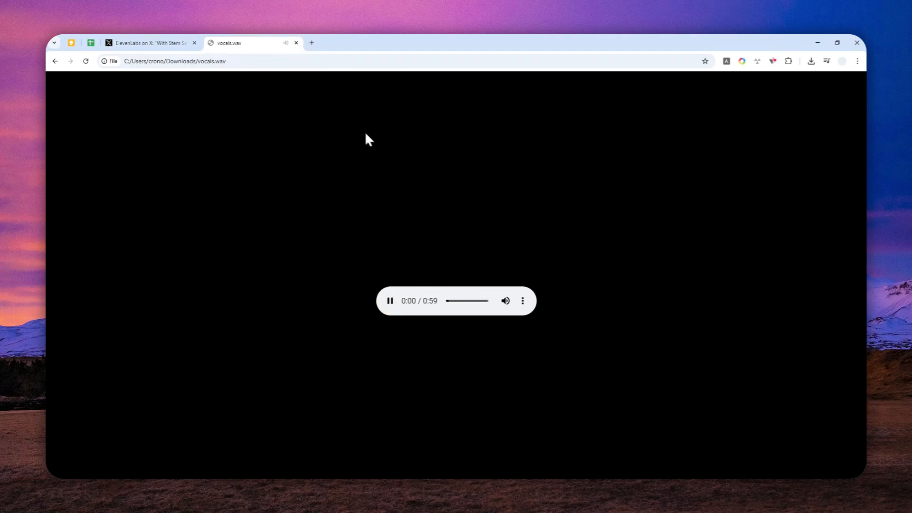
pyautogui.click(452, 304)
pyautogui.click(390, 301)
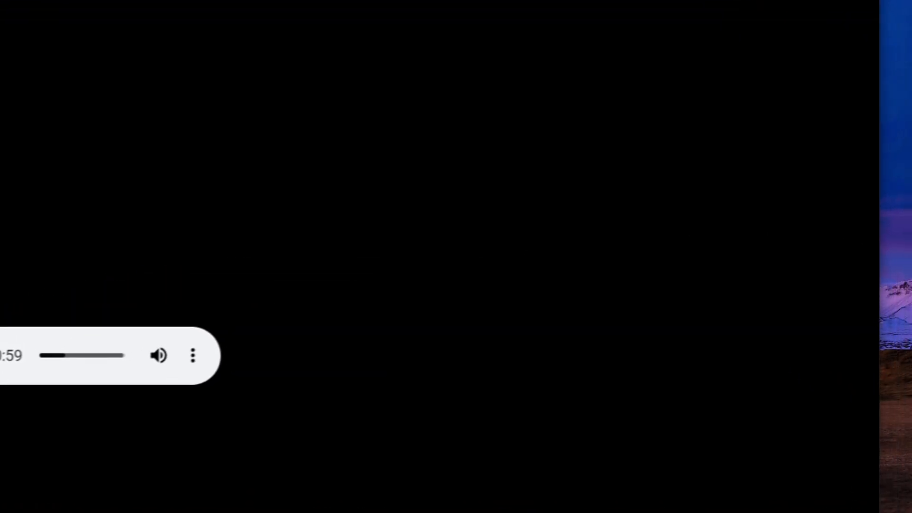
# - Open instrumental.wav in a Chrome tab, play from 0:08 and pause at 0:15
pyautogui.moveTo(866, 285); pyautogui.dragTo(724, 284)
pyautogui.moveTo(582, 325); pyautogui.dragTo(190, 4)
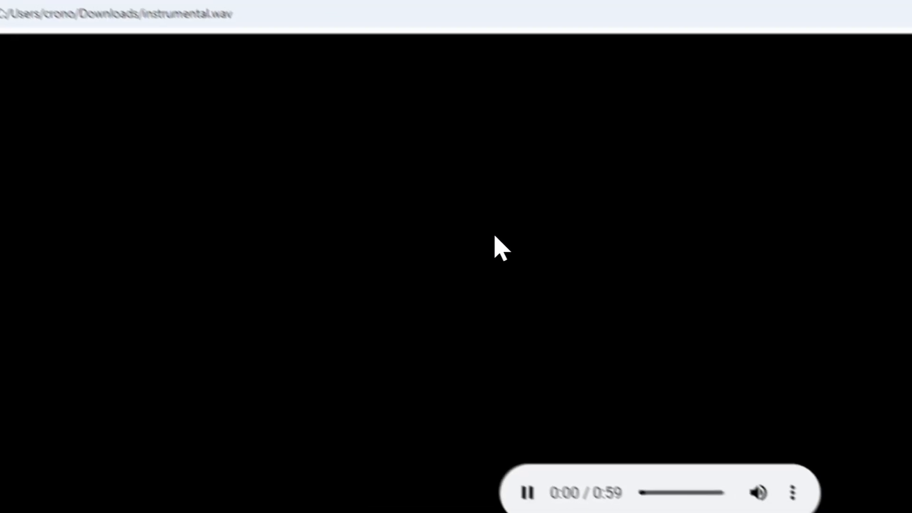
pyautogui.click(593, 438)
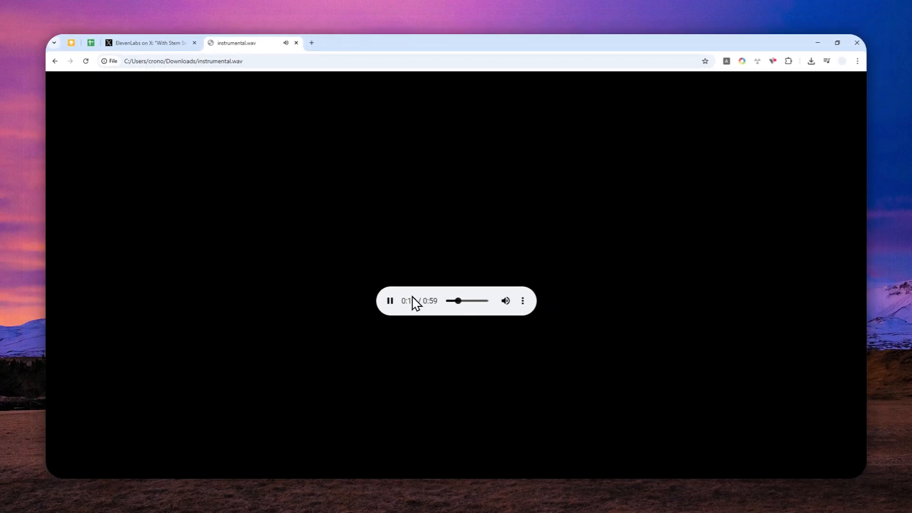
pyautogui.click(390, 301)
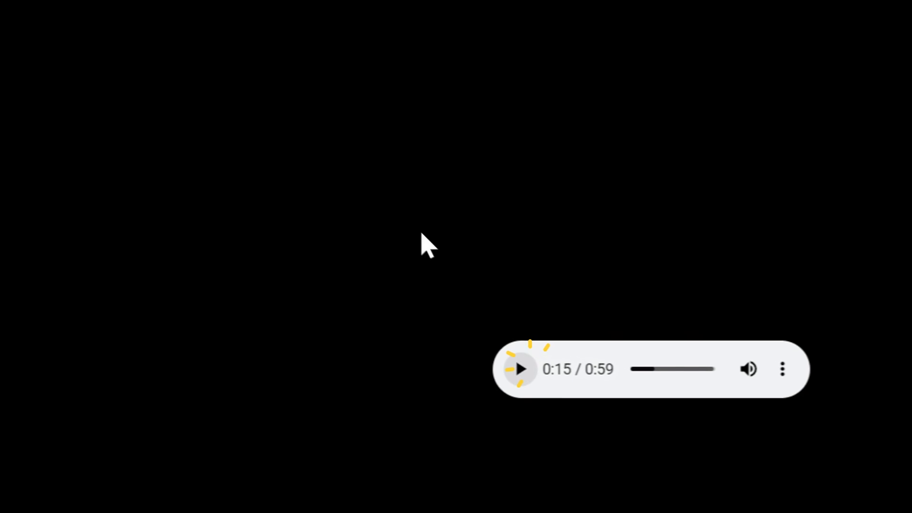
# - Switch to the ElevenLabs on X tab showing the Stem Separation announcement
pyautogui.click(247, 27)
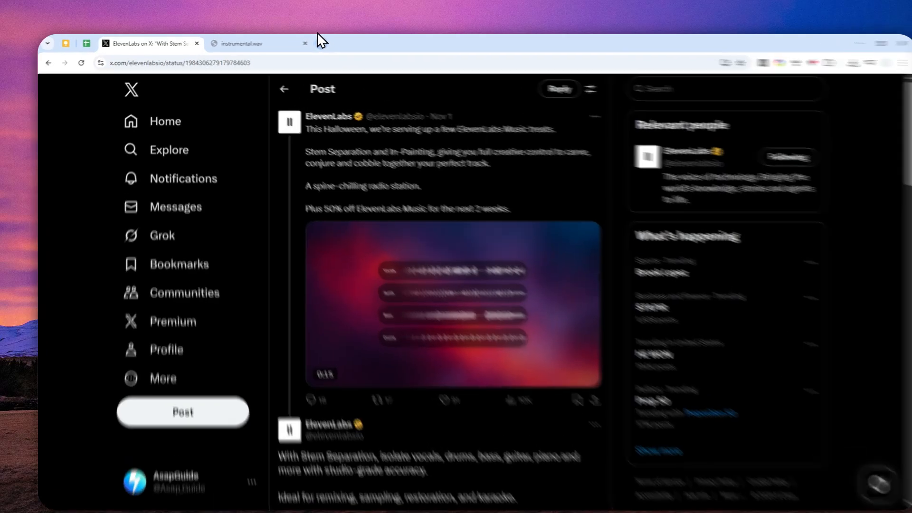
# - Go to elevenlabs.io, enter the workspace and open the Music section
pyautogui.click(262, 42)
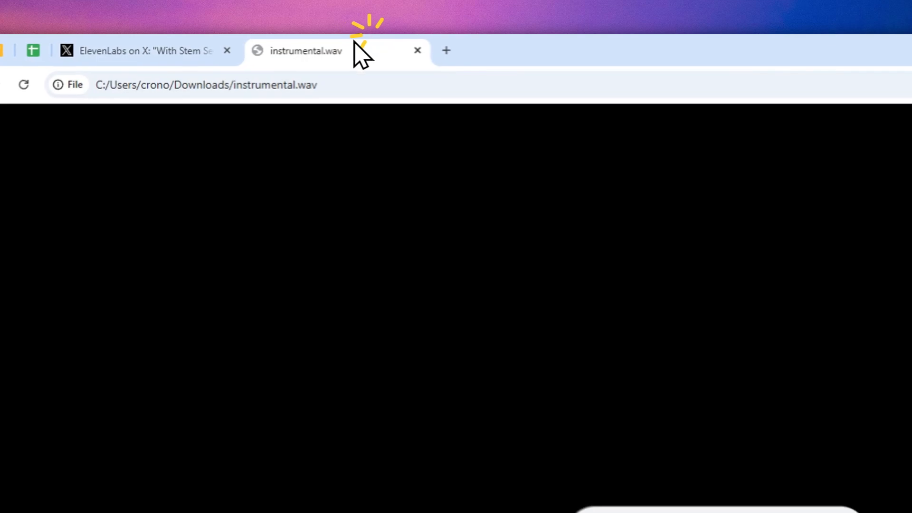
pyautogui.click(240, 85)
pyautogui.write('ele')
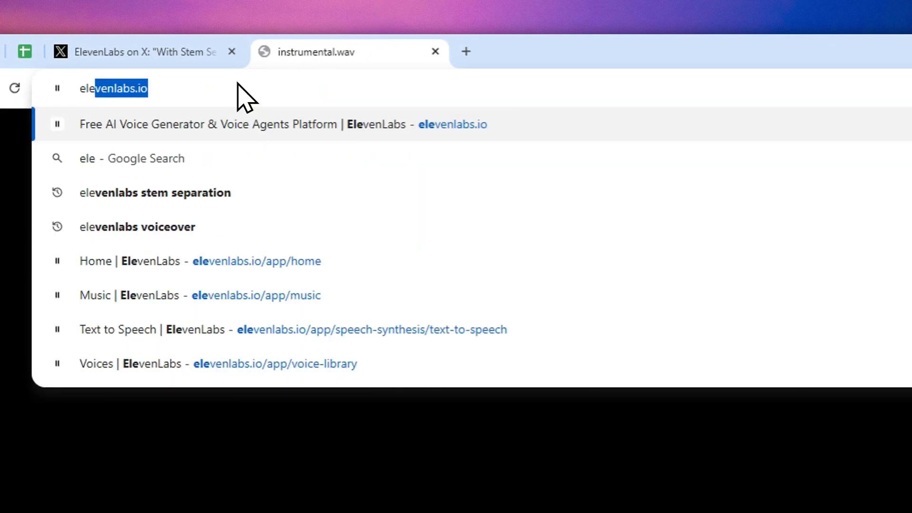
pyautogui.click(238, 121)
pyautogui.click(646, 144)
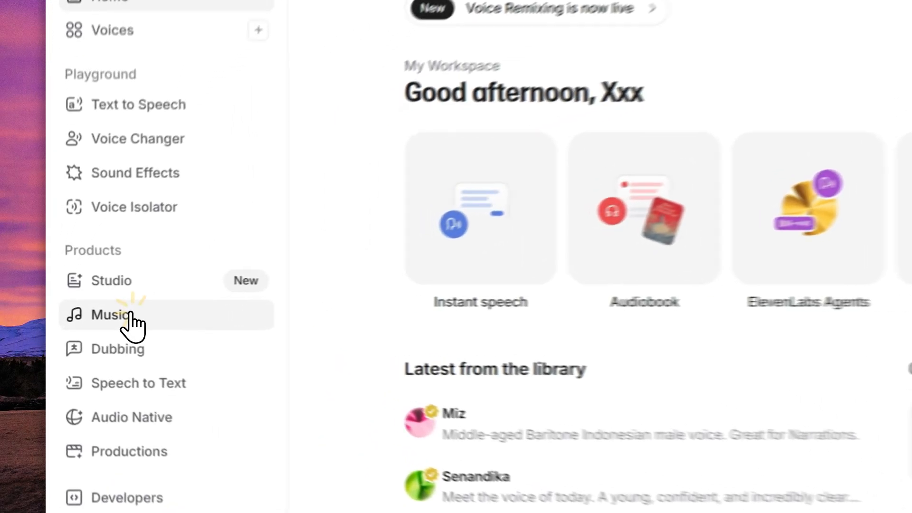
pyautogui.click(91, 313)
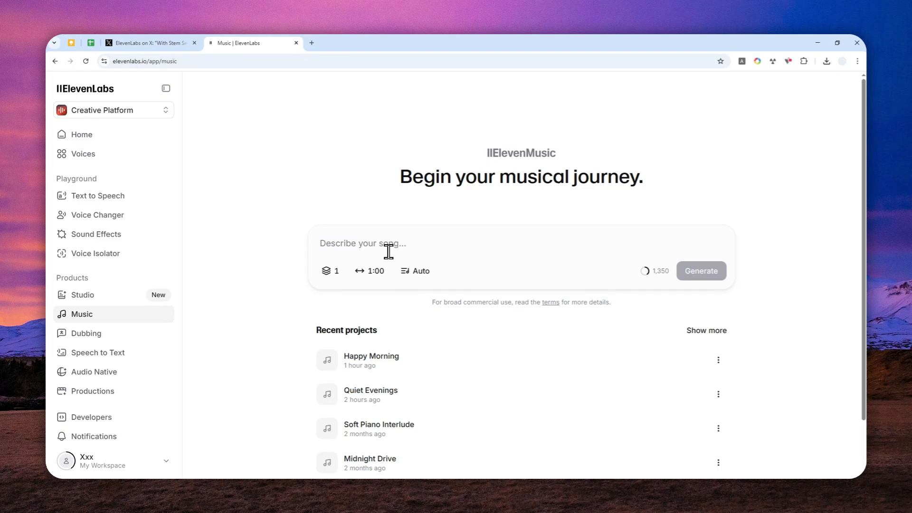
# - Generate a 1-minute 'happy winter holiday' song with one variant and Auto lyrics
pyautogui.click(388, 248)
pyautogui.write('a')
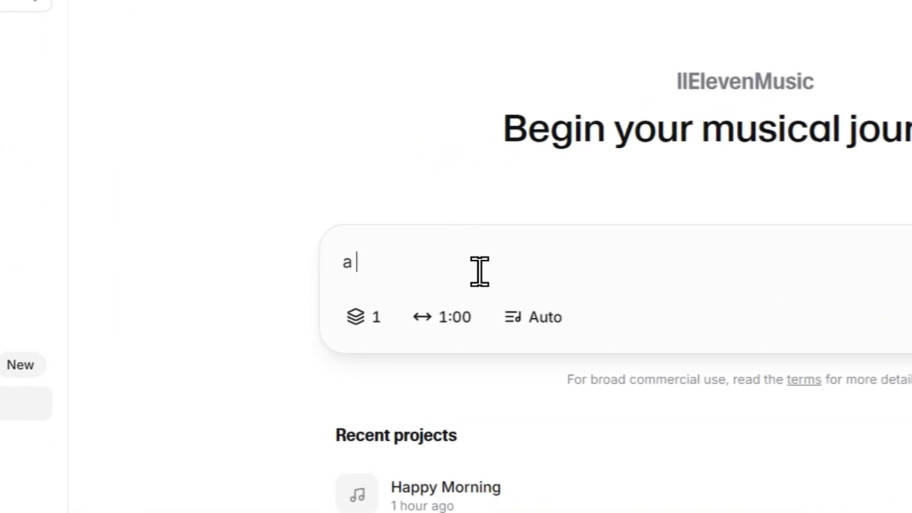
pyautogui.press('BackSpace')
pyautogui.write('happy winter holiday')
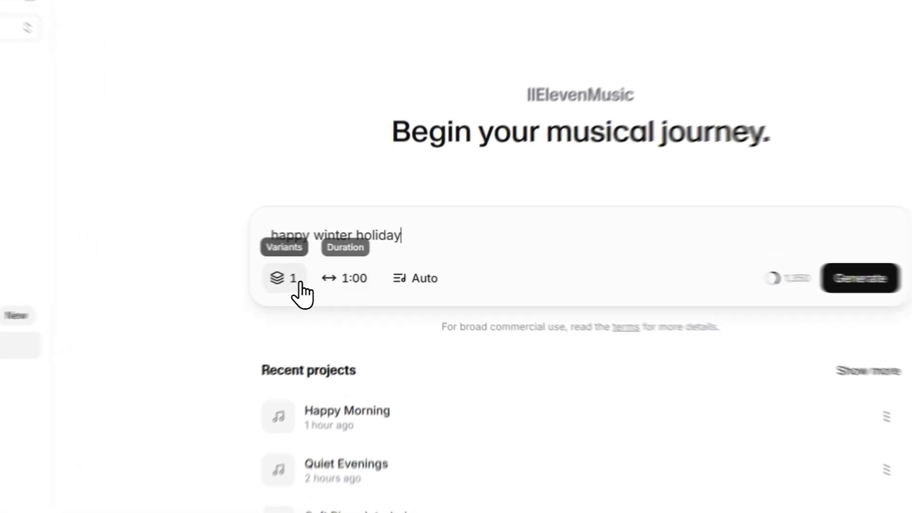
pyautogui.click(327, 270)
pyautogui.click(371, 270)
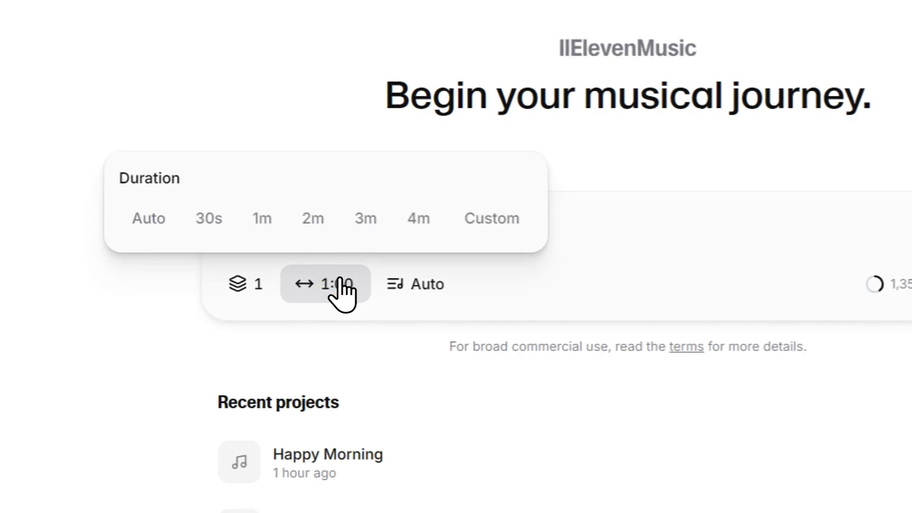
pyautogui.click(273, 218)
pyautogui.click(419, 287)
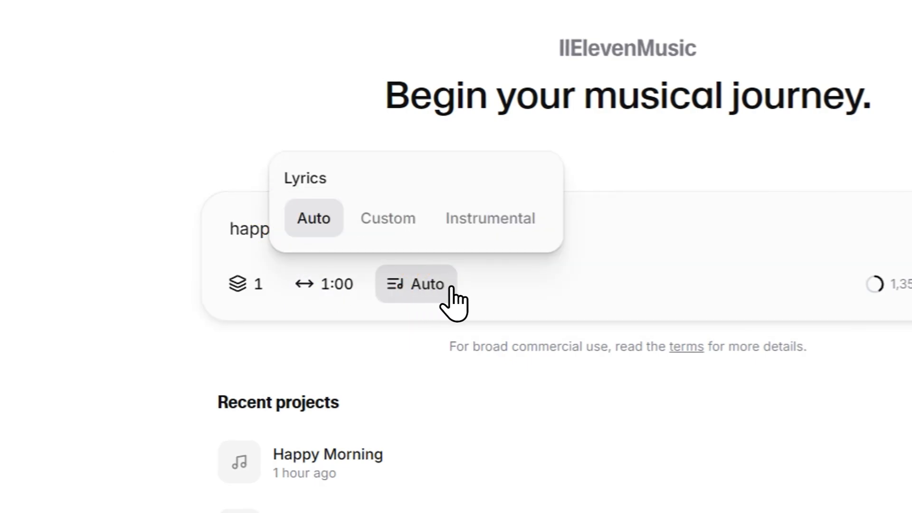
pyautogui.click(717, 281)
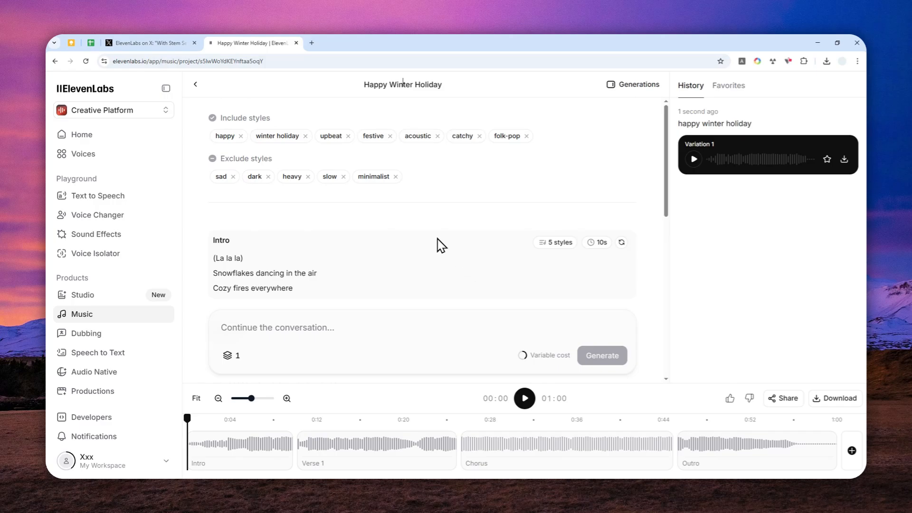
# - Once Happy Winter Holiday finishes generating, bring up its download choices
pyautogui.click(839, 401)
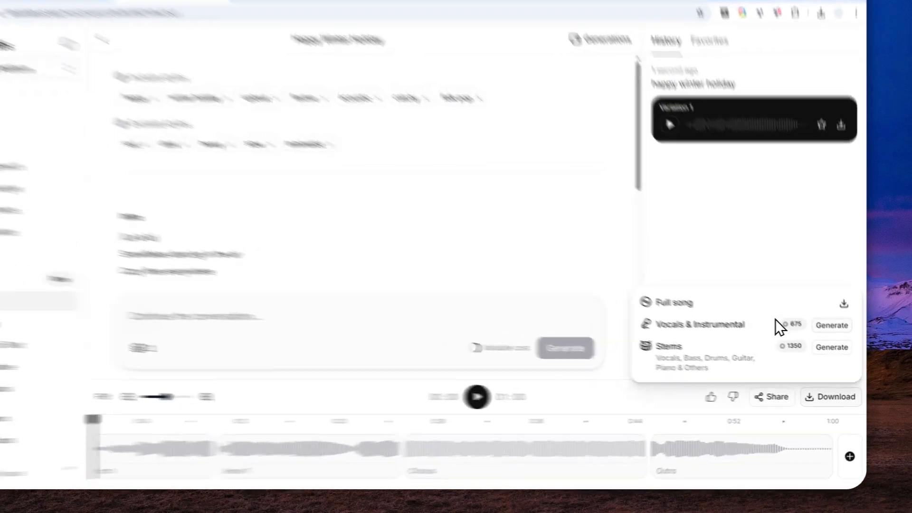
# - Generate the Vocals & Instrumental stems, then play the song once they're ready
pyautogui.click(836, 335)
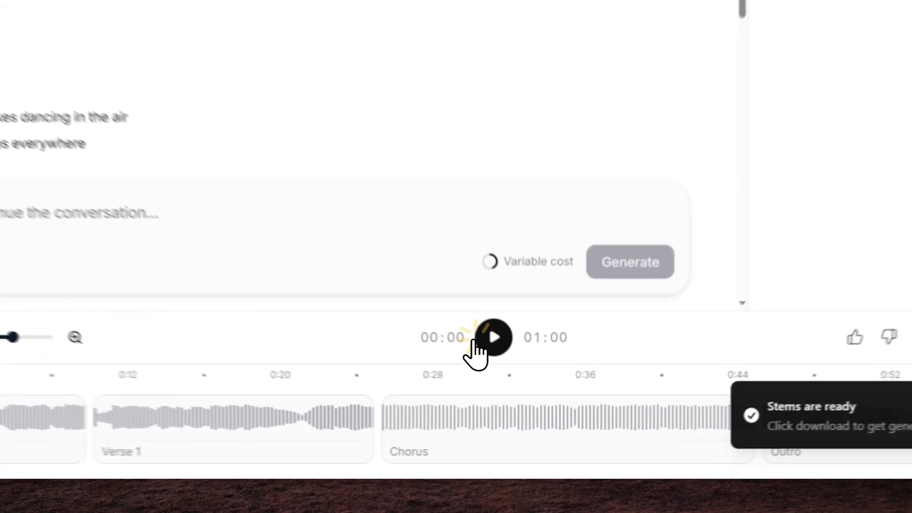
pyautogui.click(518, 401)
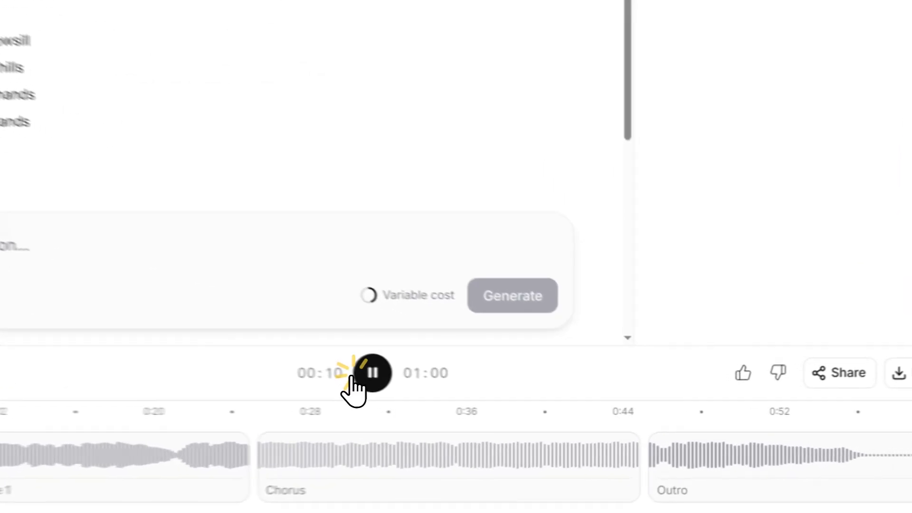
# - Pause the song, download the Vocals & Instrumental stems zip and open it
pyautogui.click(515, 400)
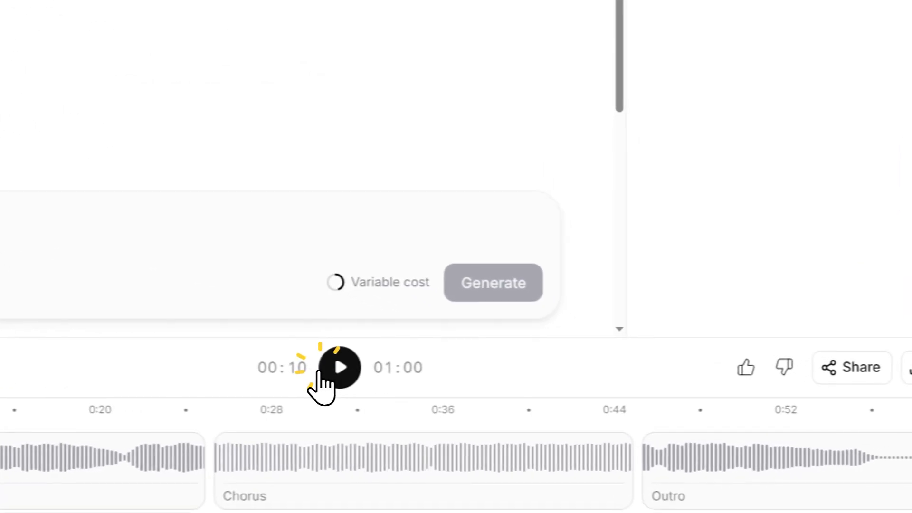
pyautogui.click(822, 323)
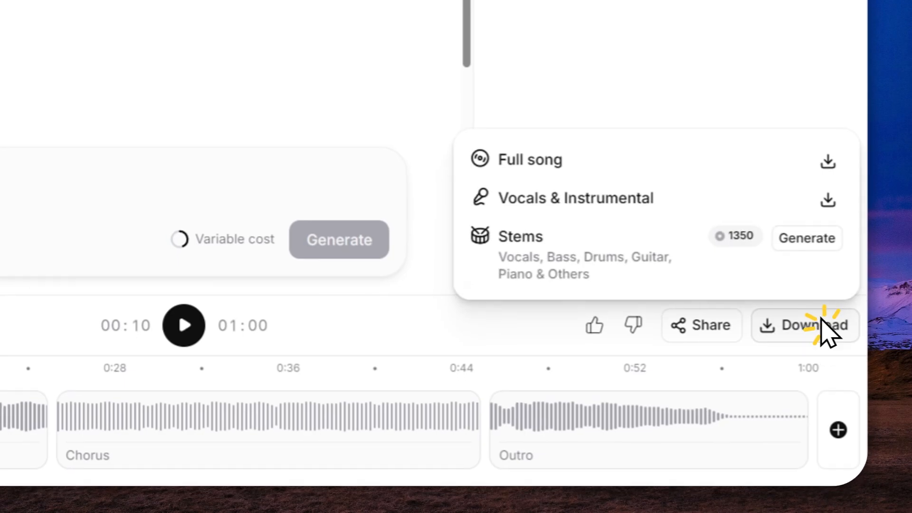
pyautogui.click(828, 201)
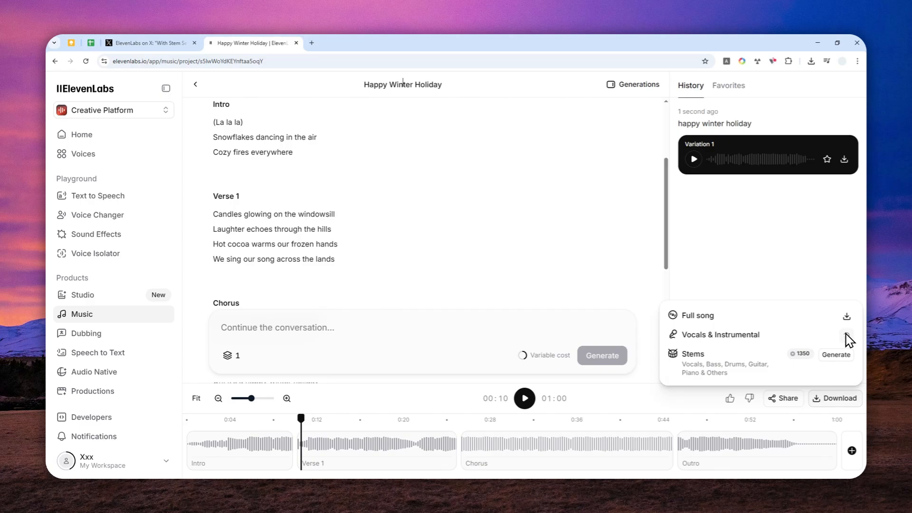
pyautogui.click(846, 336)
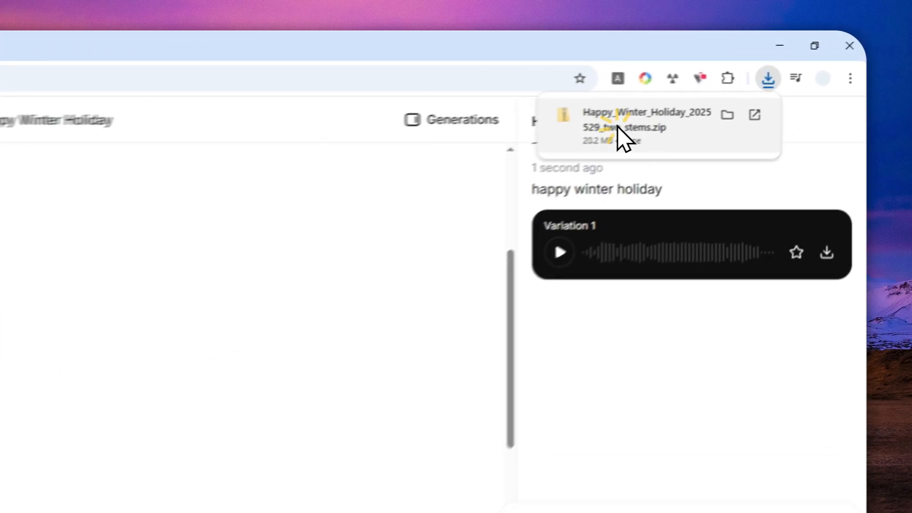
pyautogui.click(730, 90)
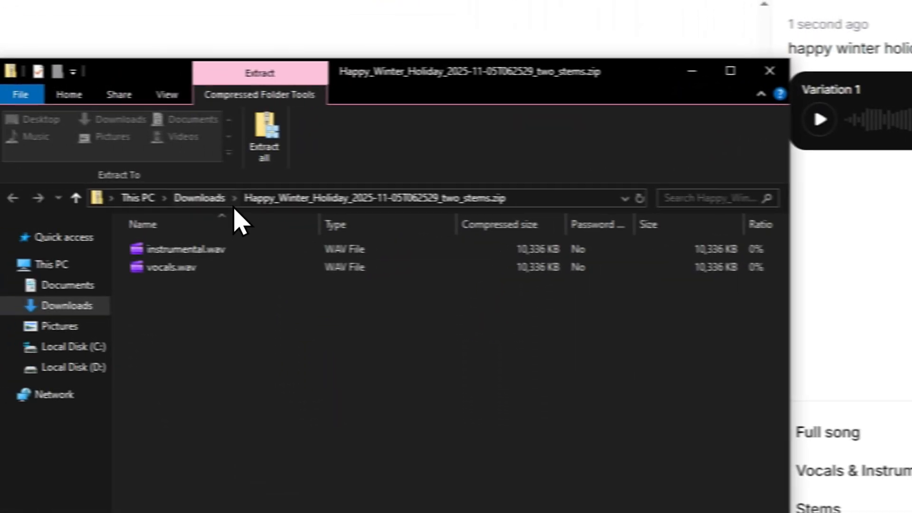
# - Extract the zip into Downloads and open the extracted vocals.wav in a new Chrome tab
pyautogui.click(304, 142)
pyautogui.click(541, 488)
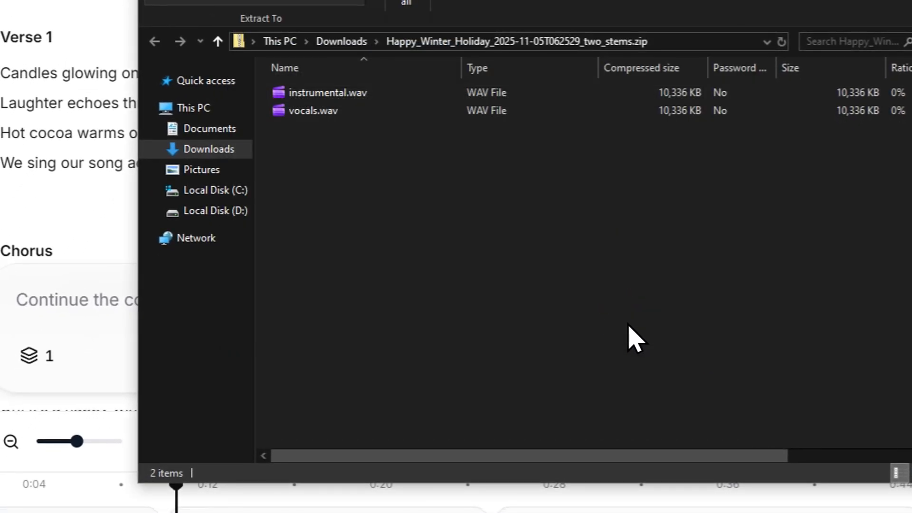
pyautogui.click(209, 149)
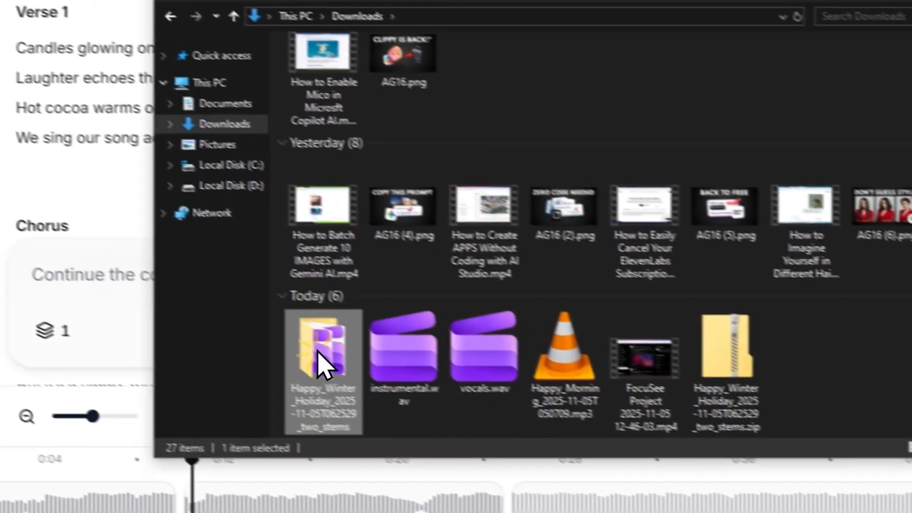
pyautogui.doubleClick(300, 380)
pyautogui.moveTo(300, 209); pyautogui.dragTo(911, 212)
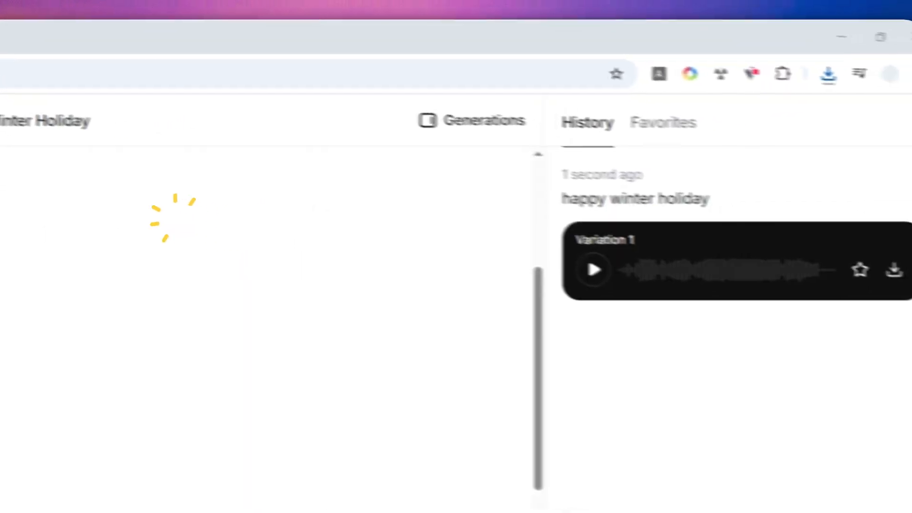
pyautogui.moveTo(911, 142); pyautogui.dragTo(69, 60)
pyautogui.moveTo(366, 62); pyautogui.dragTo(352, 38)
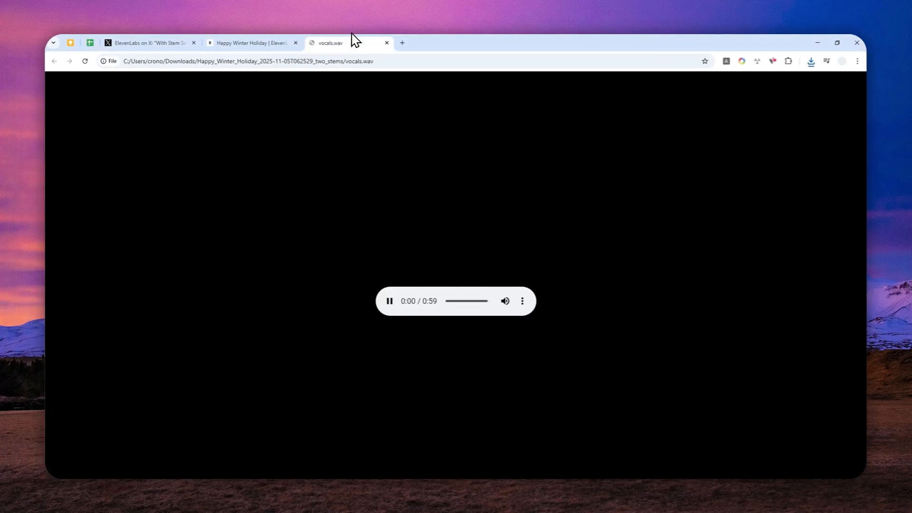